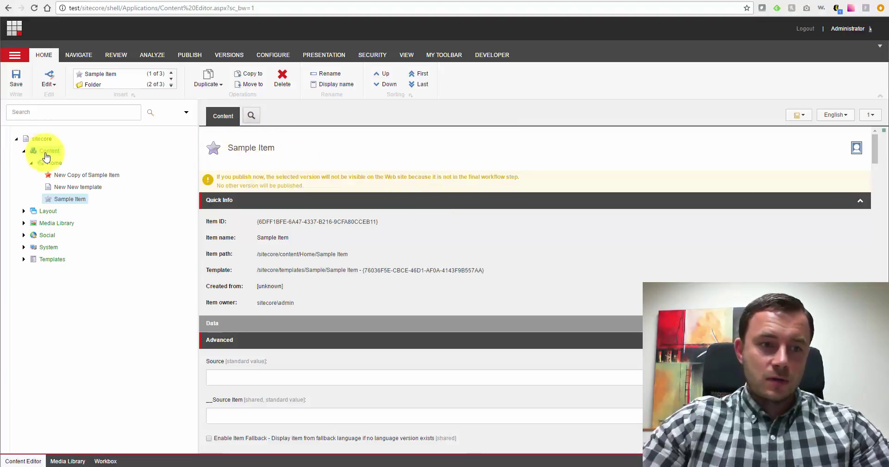
# Examine the Advanced and Appearance fields of the Content item under sitecore, including its Read only setting
pyautogui.click(40, 139)
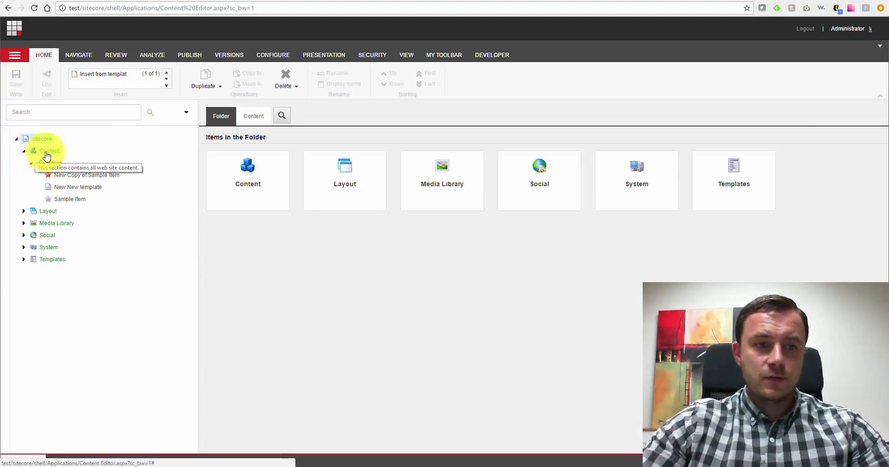
pyautogui.click(45, 153)
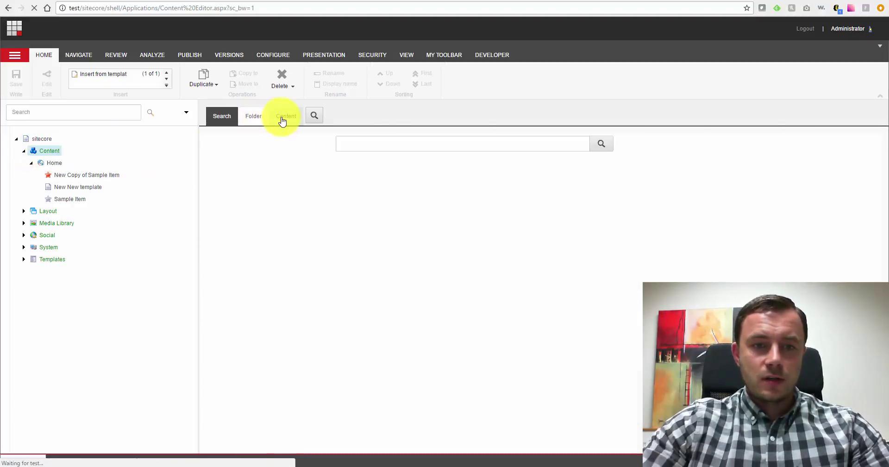
pyautogui.click(282, 117)
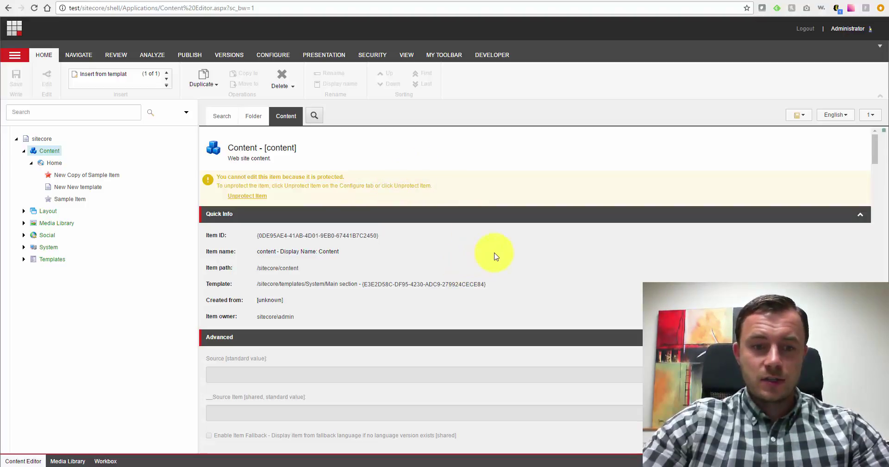
pyautogui.scroll(-5, 492, 253)
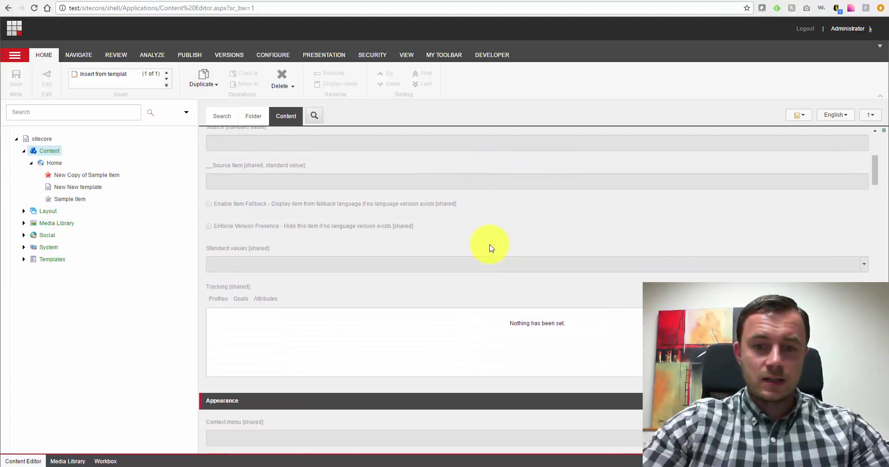
pyautogui.scroll(-5, 493, 249)
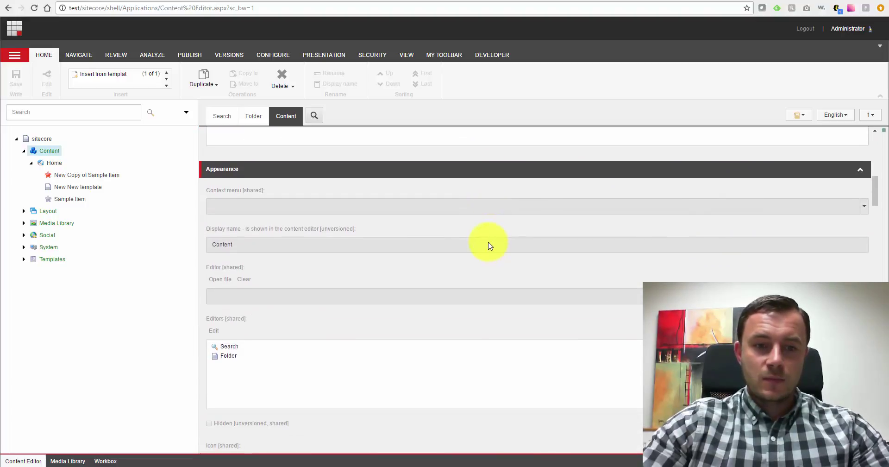
pyautogui.scroll(-4, 481, 244)
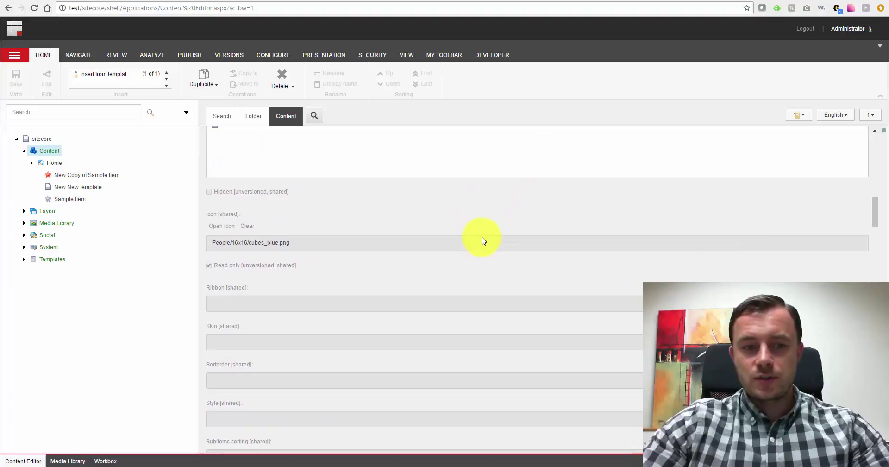
pyautogui.scroll(5, 475, 225)
pyautogui.scroll(5, 474, 224)
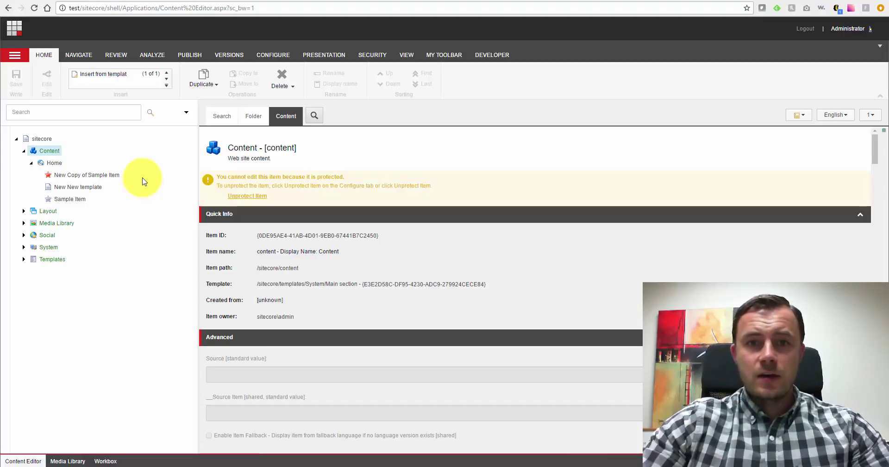
# Protect Sample Item under Home by enabling its Read only field in the Appearance section, and save the item
pyautogui.click(88, 200)
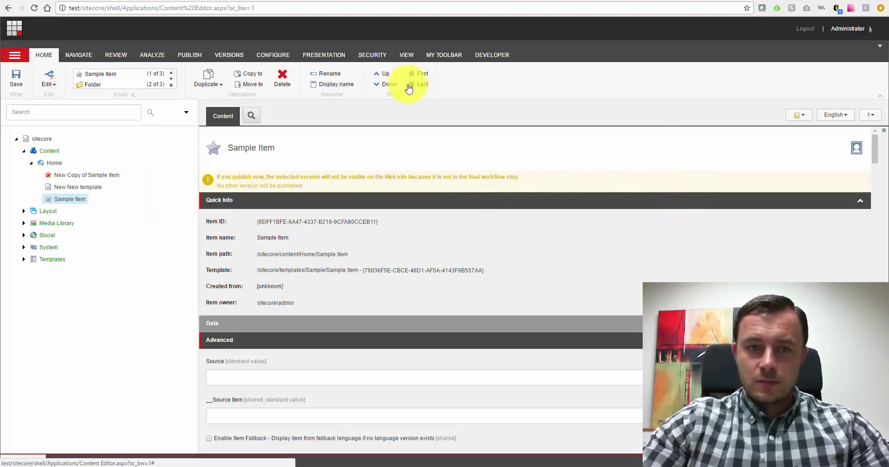
pyautogui.click(403, 56)
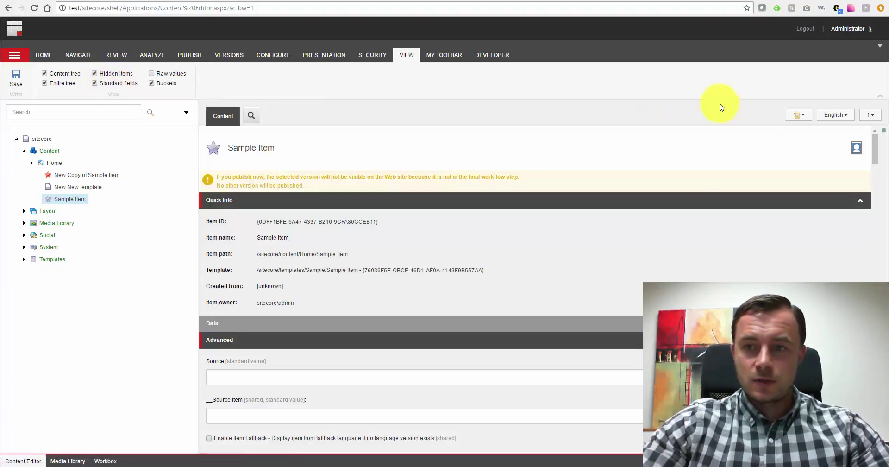
pyautogui.click(797, 114)
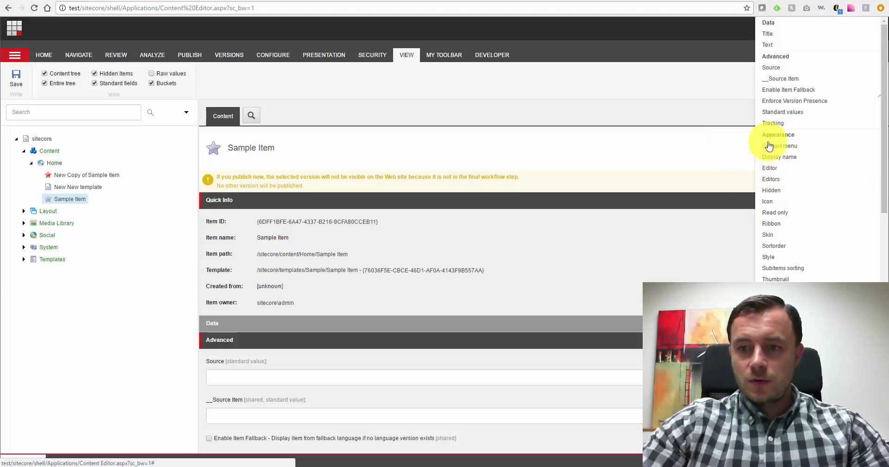
pyautogui.click(782, 214)
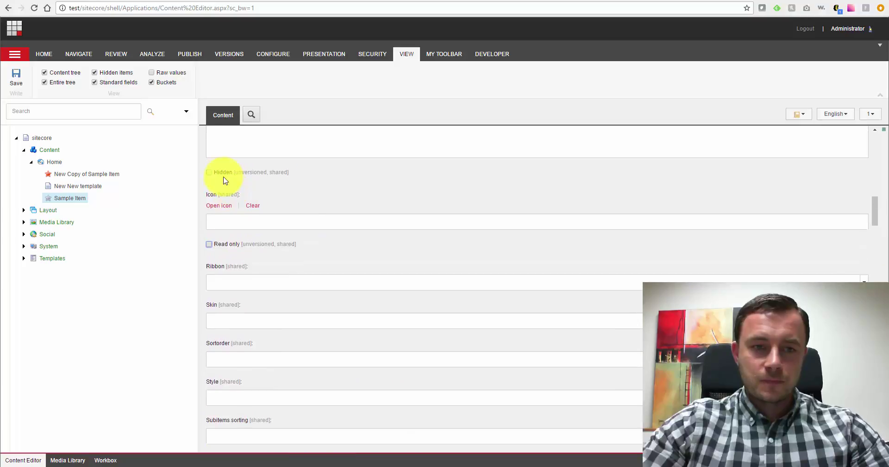
pyautogui.click(209, 267)
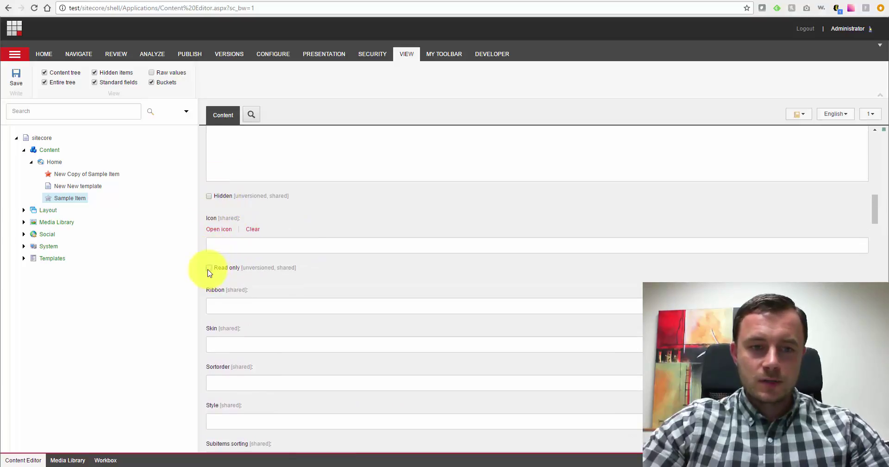
pyautogui.click(17, 72)
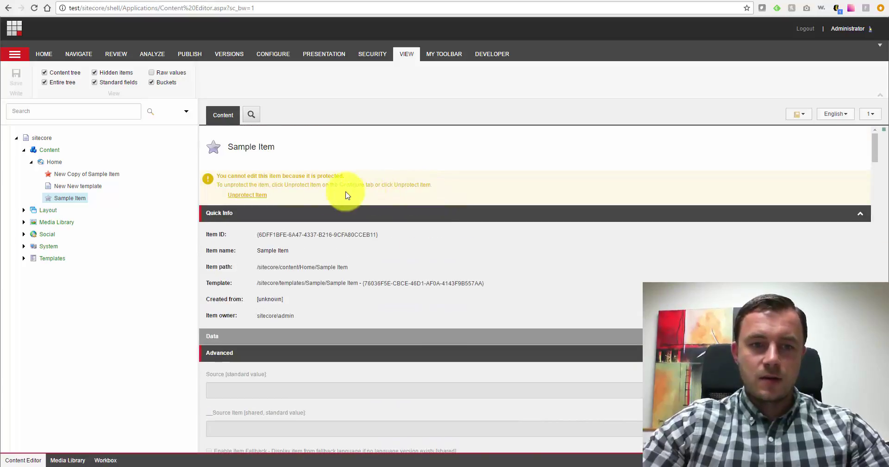
# Examine the protection notice at the head of Sample Item and the fields below it
pyautogui.moveTo(432, 185); pyautogui.dragTo(300, 172)
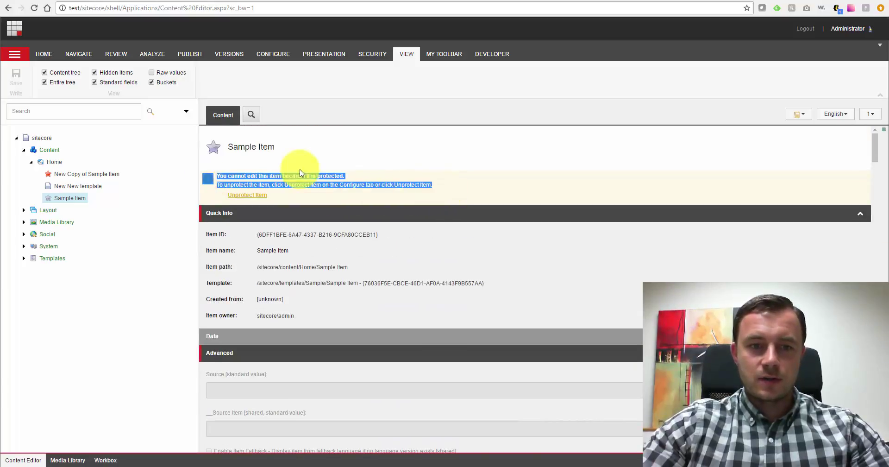
pyautogui.click(387, 160)
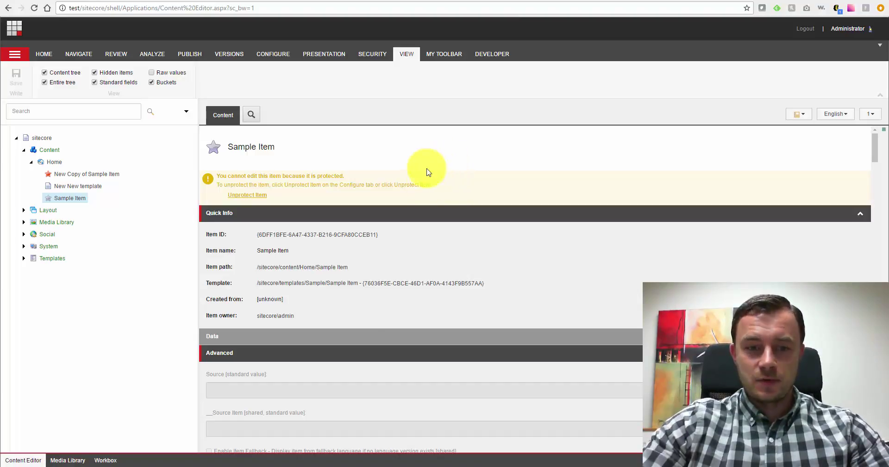
pyautogui.scroll(-4, 398, 305)
pyautogui.scroll(4, 396, 294)
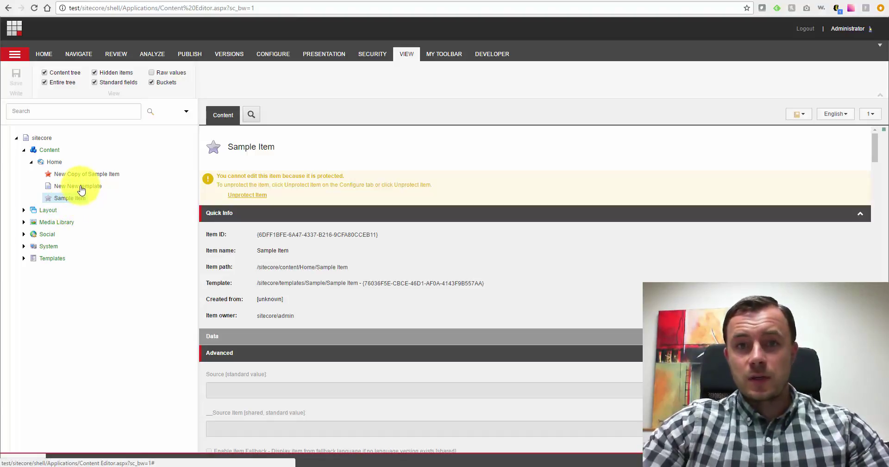
# Try to move the protected Sample Item in the content tree and dismiss the resulting message
pyautogui.click(78, 200)
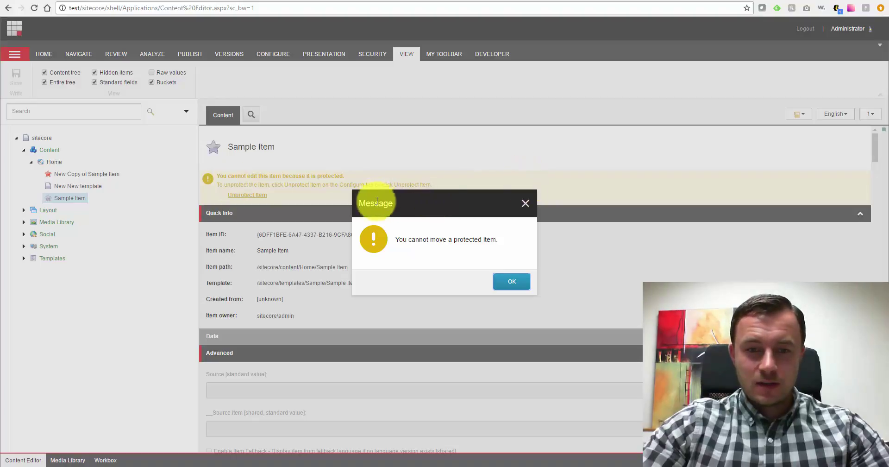
pyautogui.moveTo(466, 198); pyautogui.dragTo(440, 208)
pyautogui.click(443, 215)
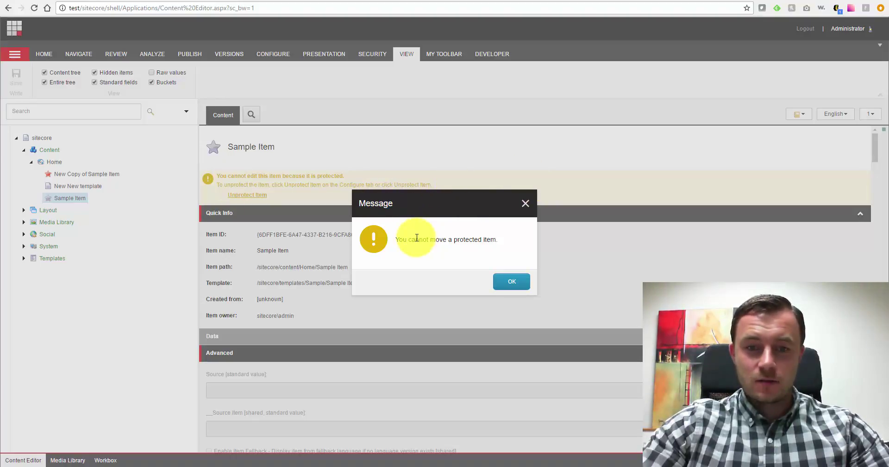
pyautogui.click(520, 282)
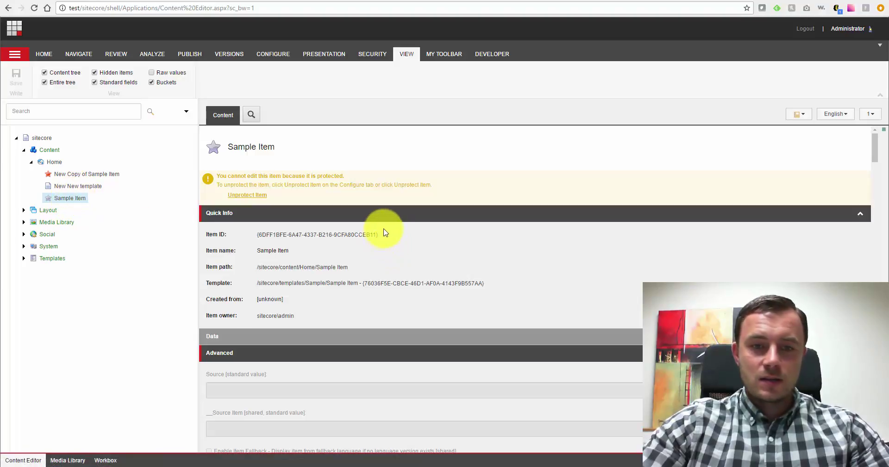
# Try to duplicate the protected Sample Item with the Duplicate item command and dismiss the error
pyautogui.scroll(-2, 387, 229)
pyautogui.scroll(2, 391, 218)
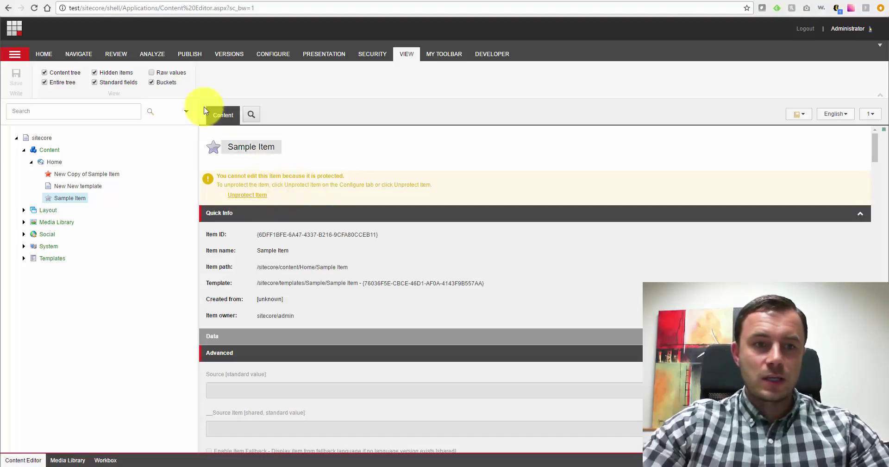
pyautogui.click(46, 54)
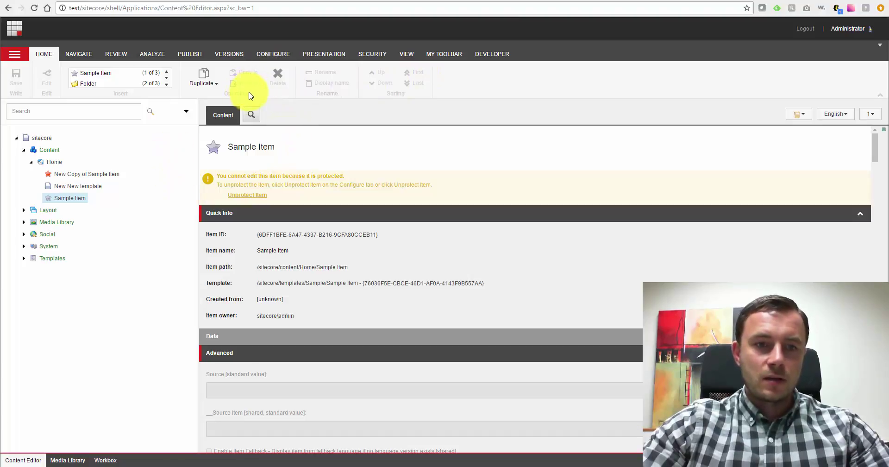
pyautogui.click(200, 83)
pyautogui.click(236, 94)
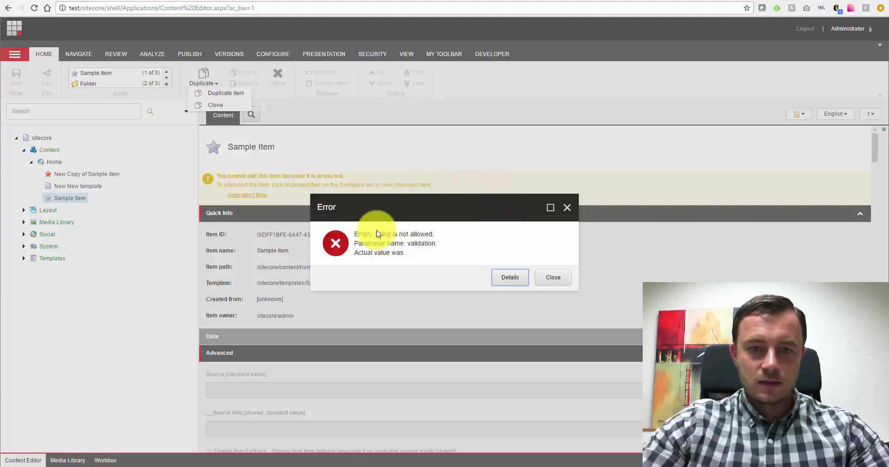
pyautogui.click(566, 207)
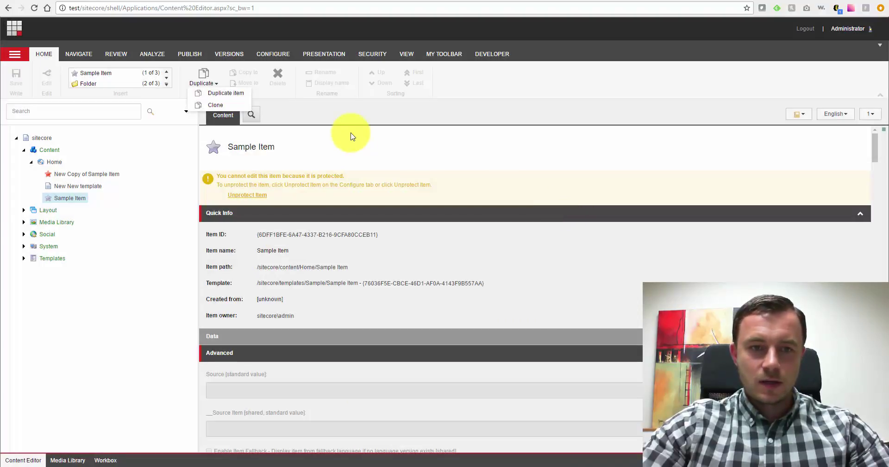
# Retry duplicating Sample Item directly from its entry in the content tree and dismiss the error
pyautogui.rightClick(68, 202)
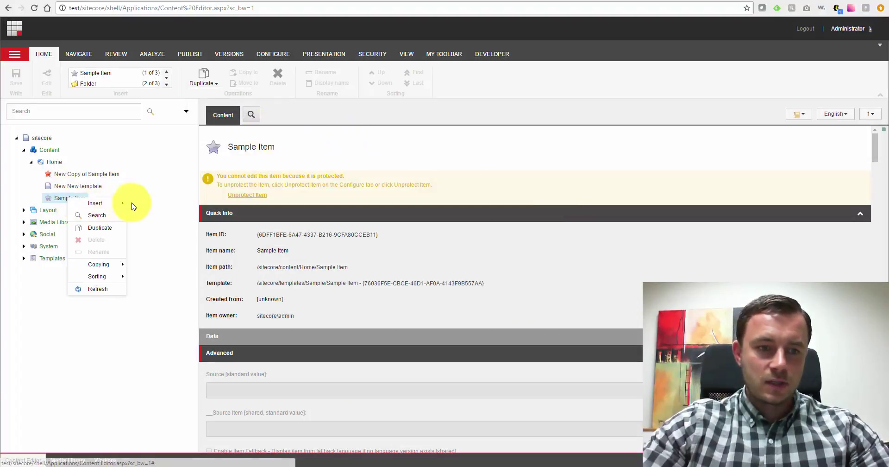
pyautogui.click(107, 232)
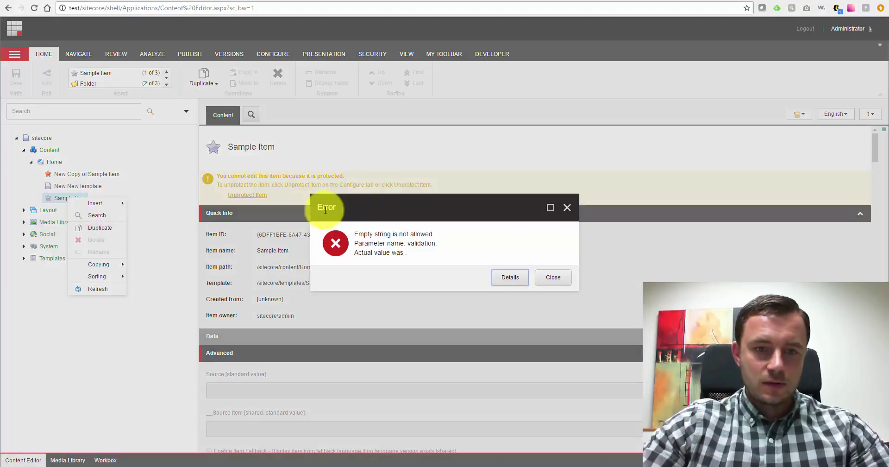
pyautogui.click(555, 279)
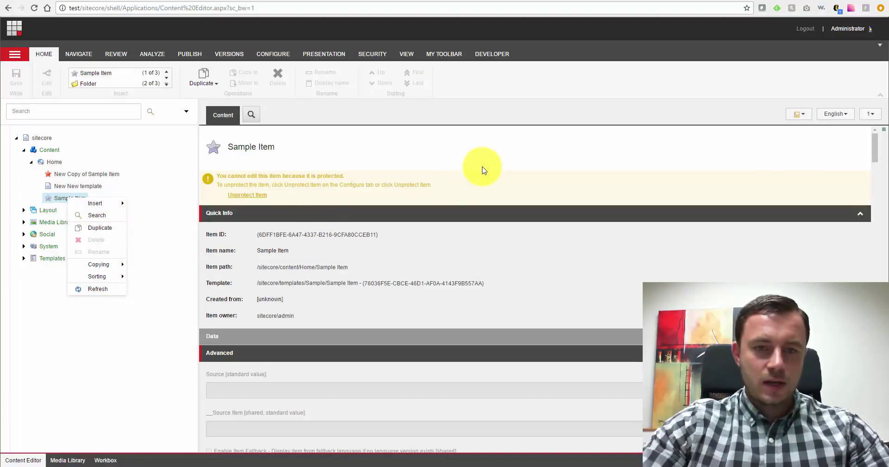
pyautogui.click(499, 146)
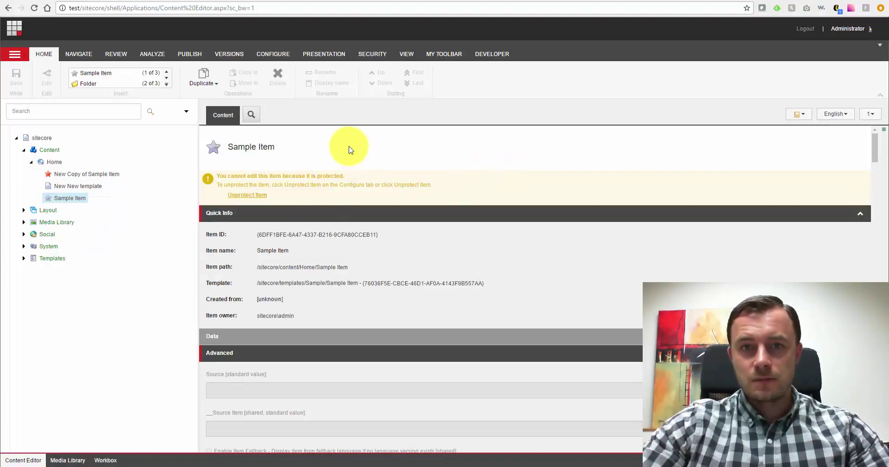